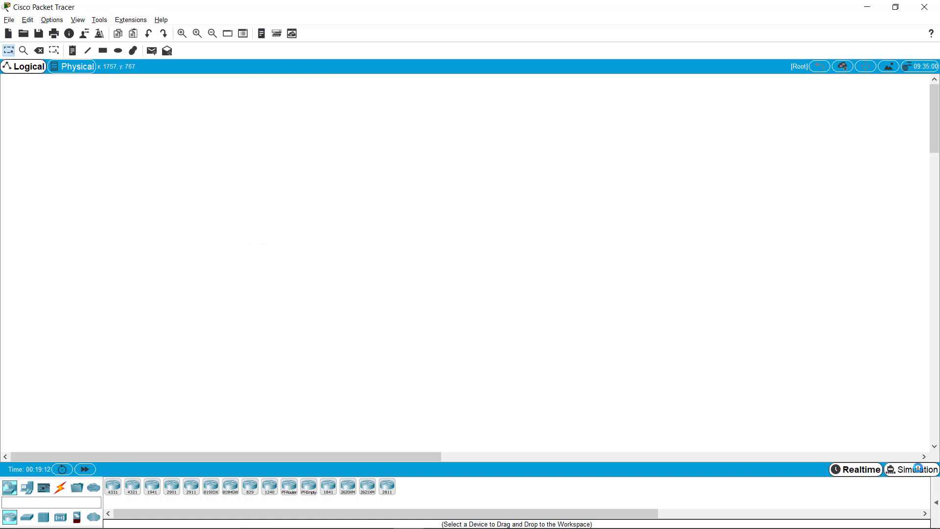
- View the simulation panel in Simulation mode and return to Realtime mode
click(911, 469)
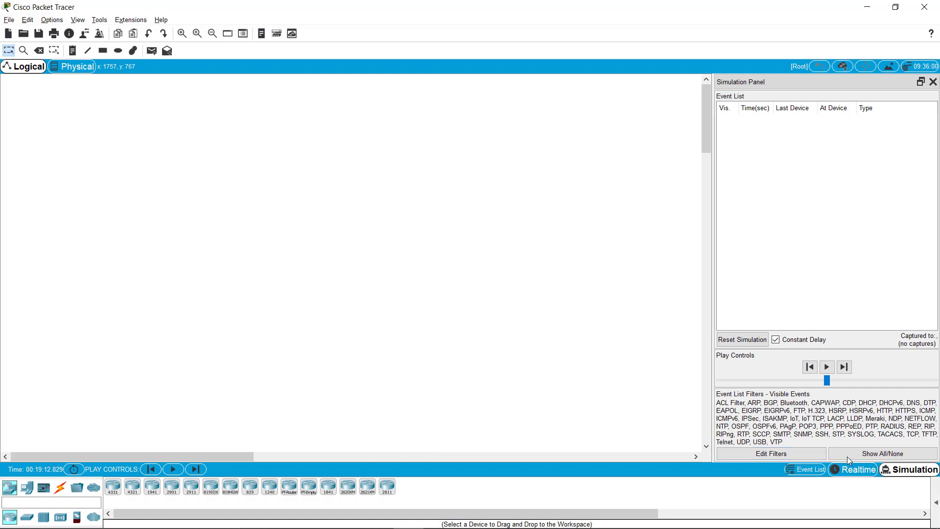
click(861, 471)
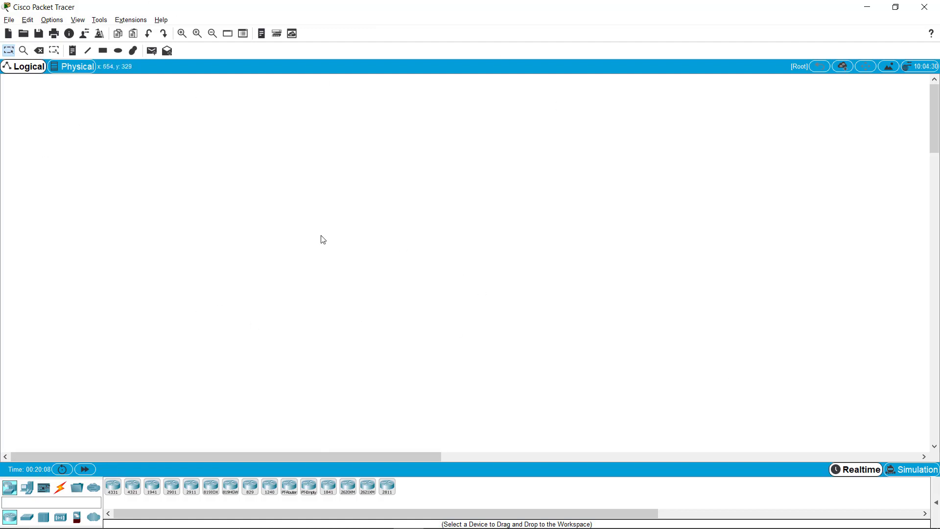
- Explore the physical workspace from the intercity map through Home City and Corporate Office into the Main Wiring Closet
click(61, 68)
click(30, 72)
click(78, 68)
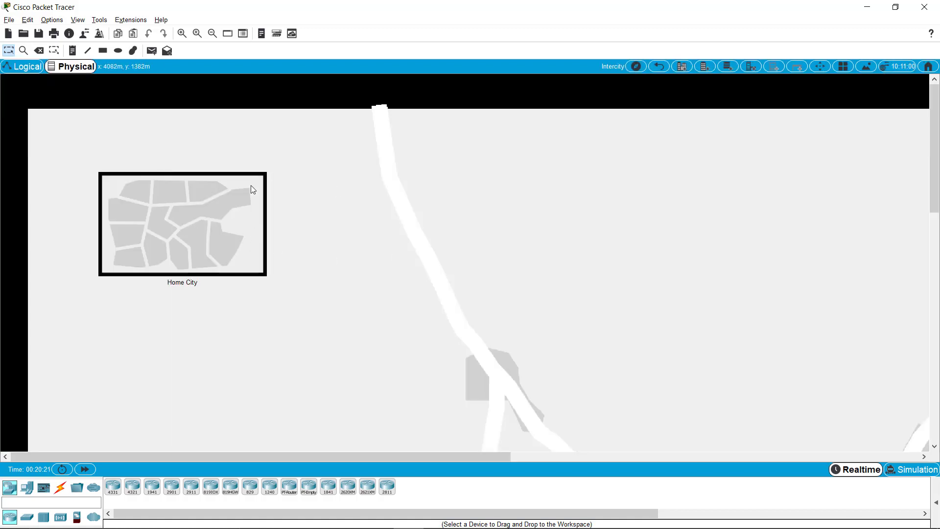
click(193, 218)
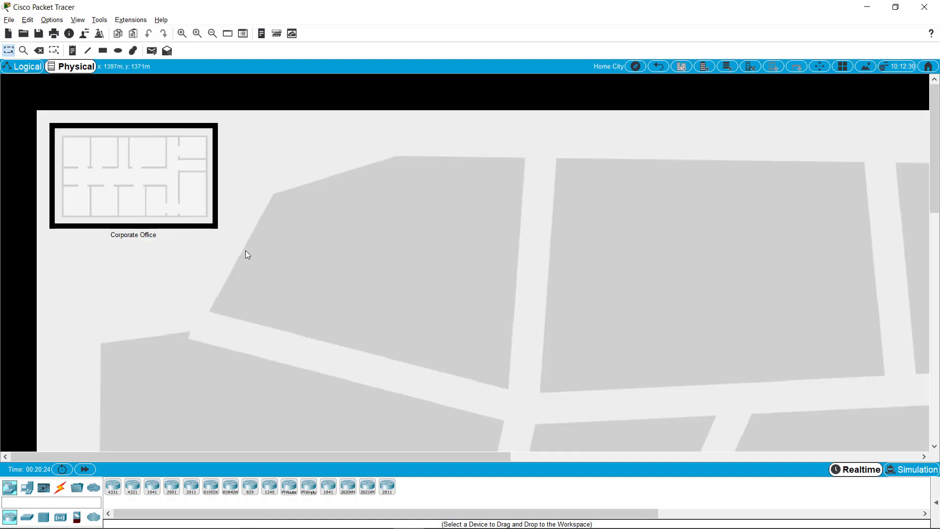
click(141, 190)
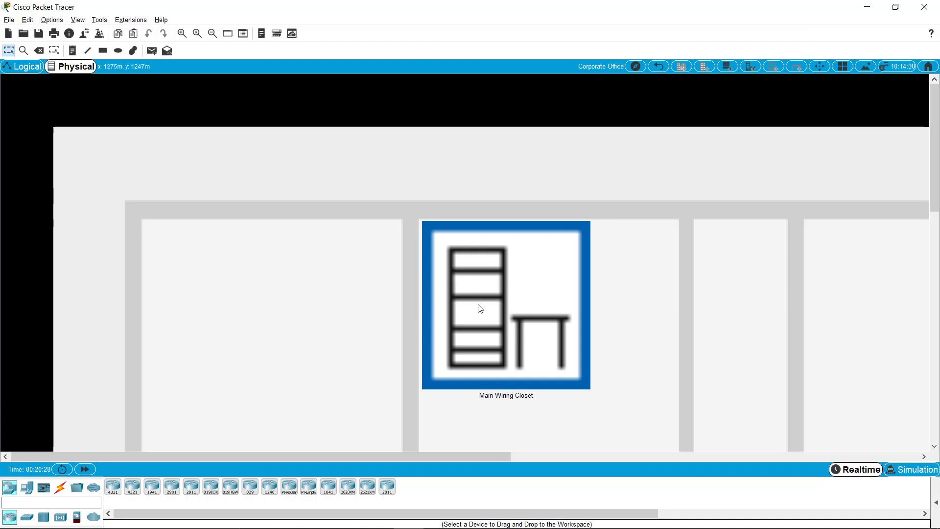
click(527, 361)
scroll(387, 283, down, 8)
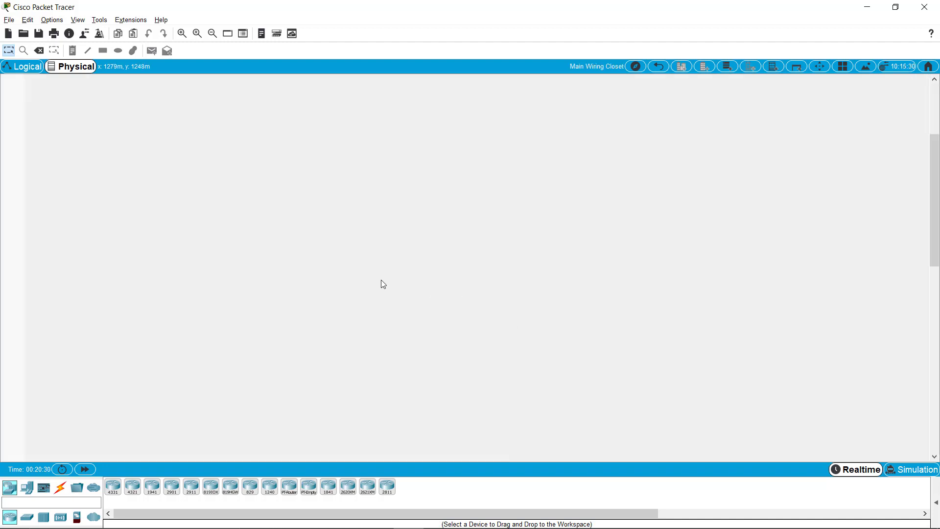
scroll(369, 313, down, 1)
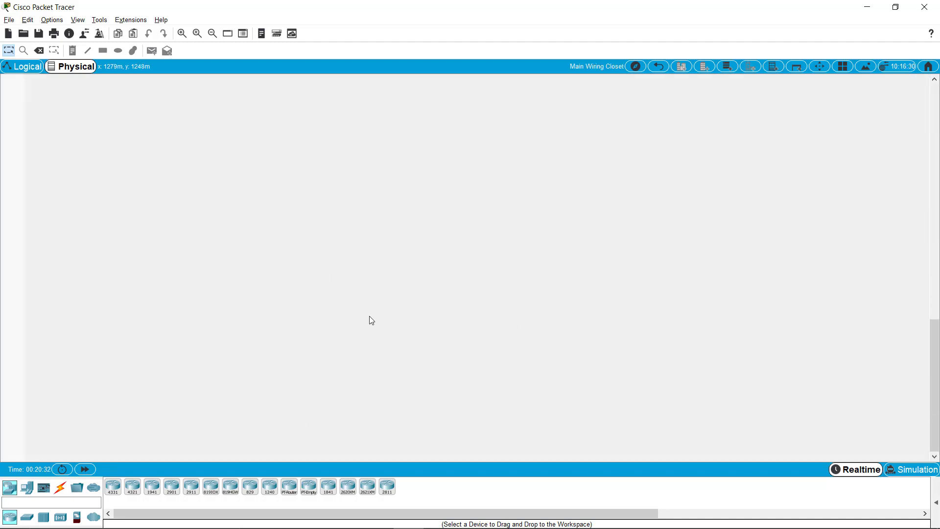
scroll(375, 308, up, 5)
scroll(434, 269, up, 2)
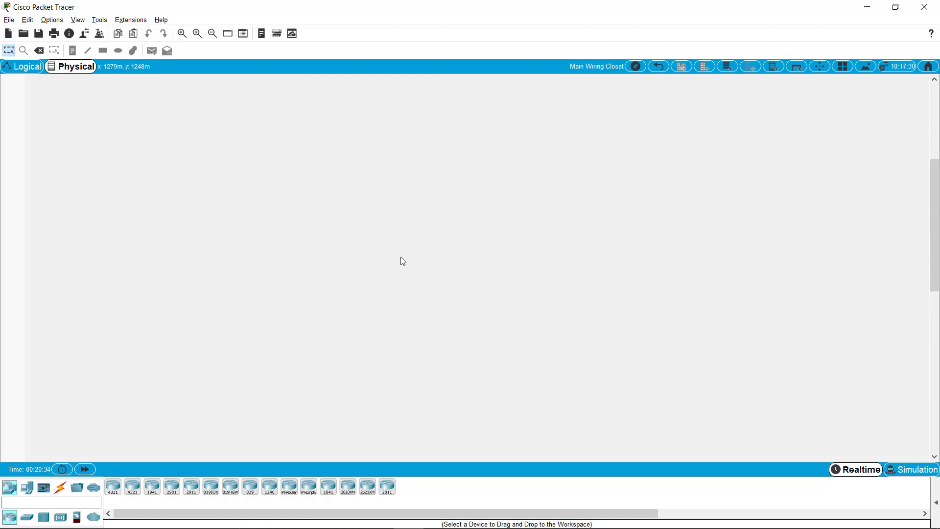
- Go back up the physical levels to the intercity map, look it over, and return to the logical workspace
click(23, 67)
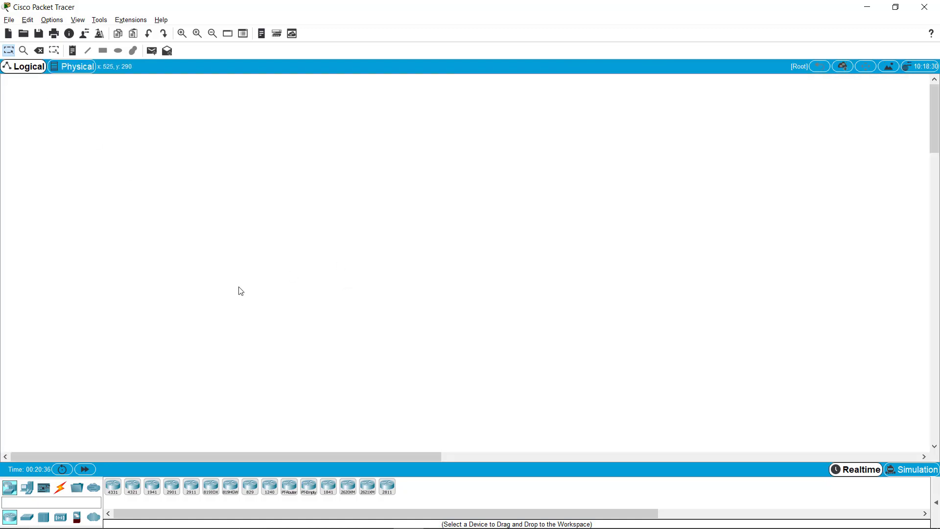
click(74, 66)
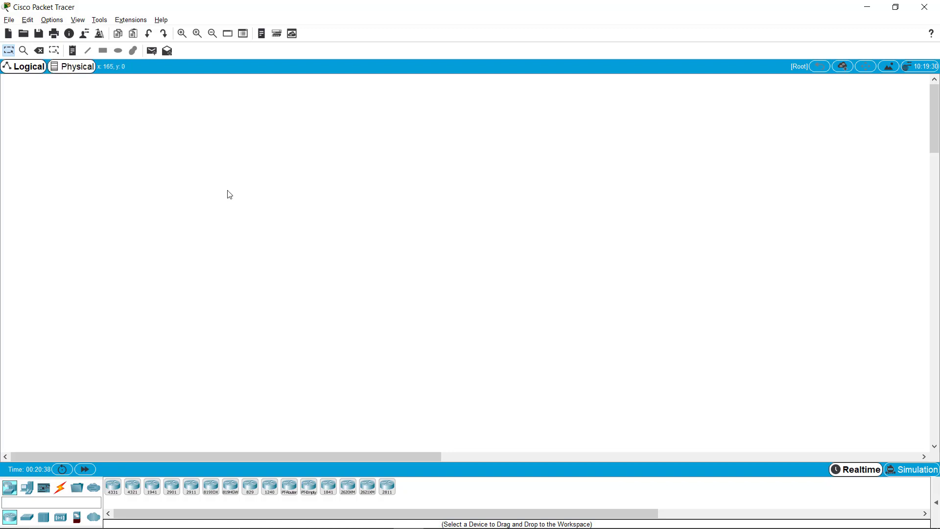
click(660, 68)
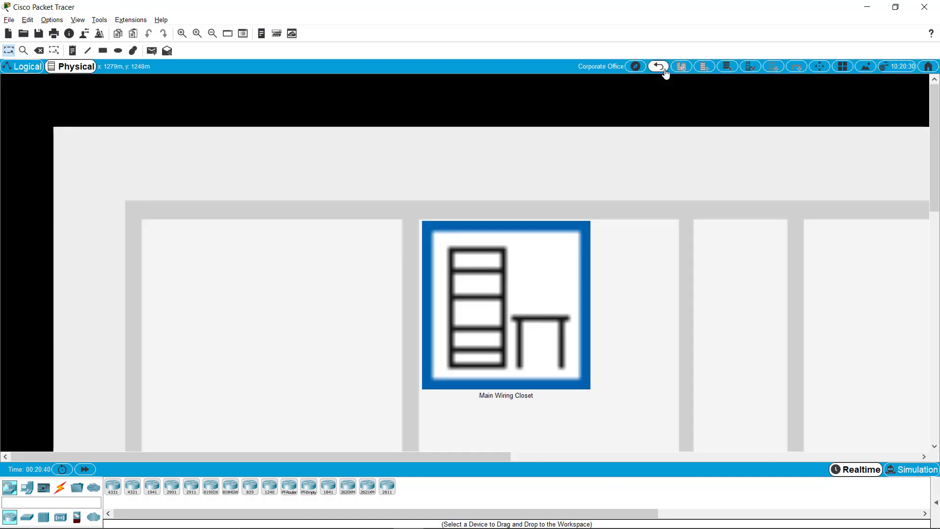
click(658, 69)
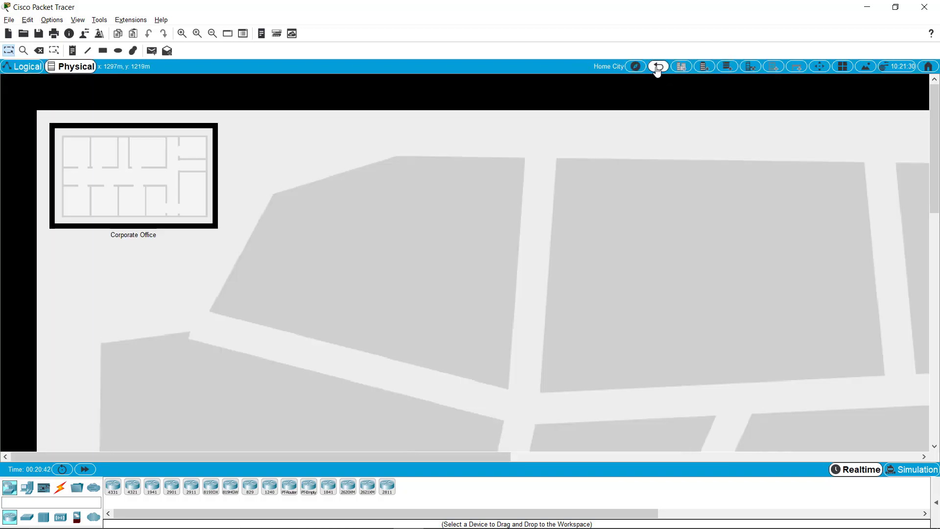
click(658, 68)
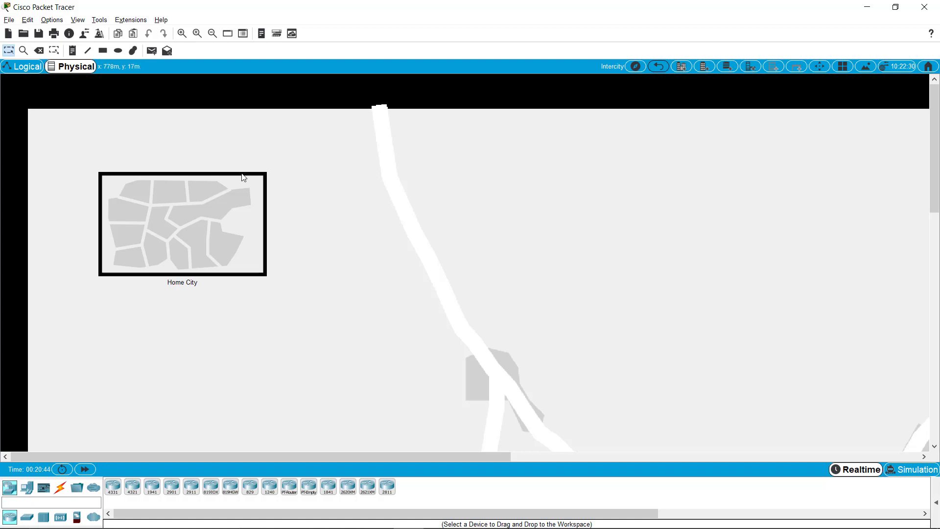
scroll(467, 325, down, 3)
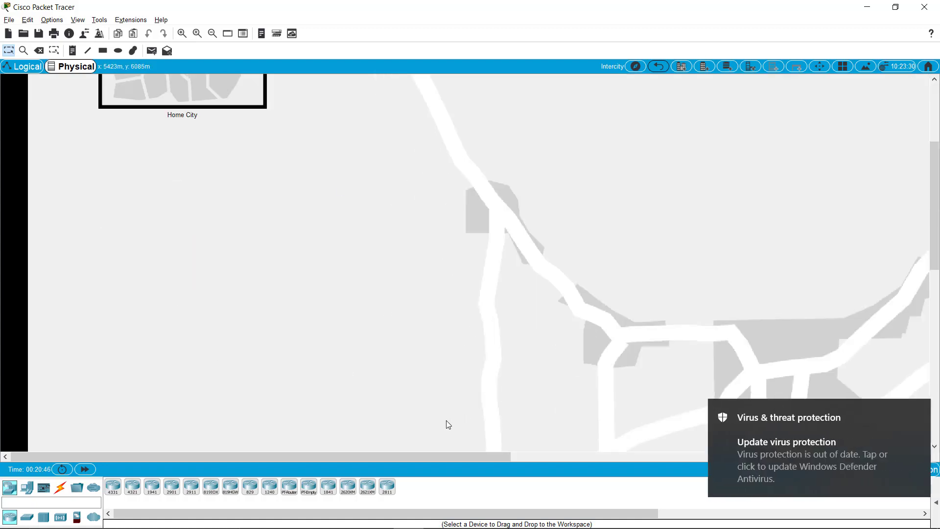
scroll(472, 307, up, 3)
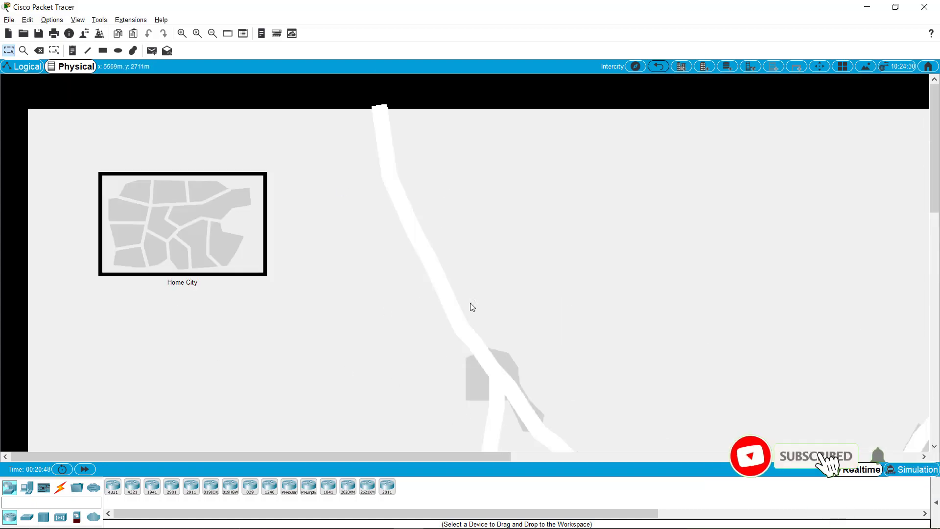
click(22, 67)
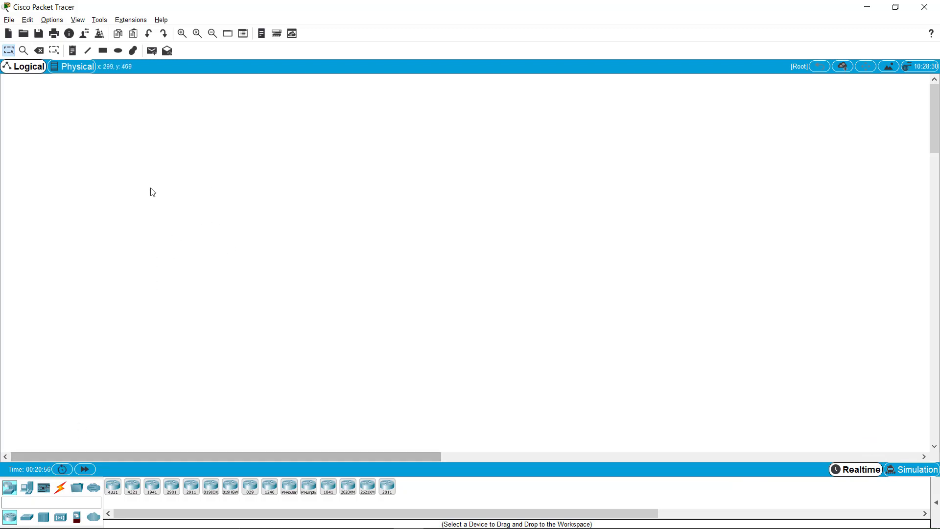
- Examine the Interface and Miscellaneous settings in the preferences without changing them
click(27, 20)
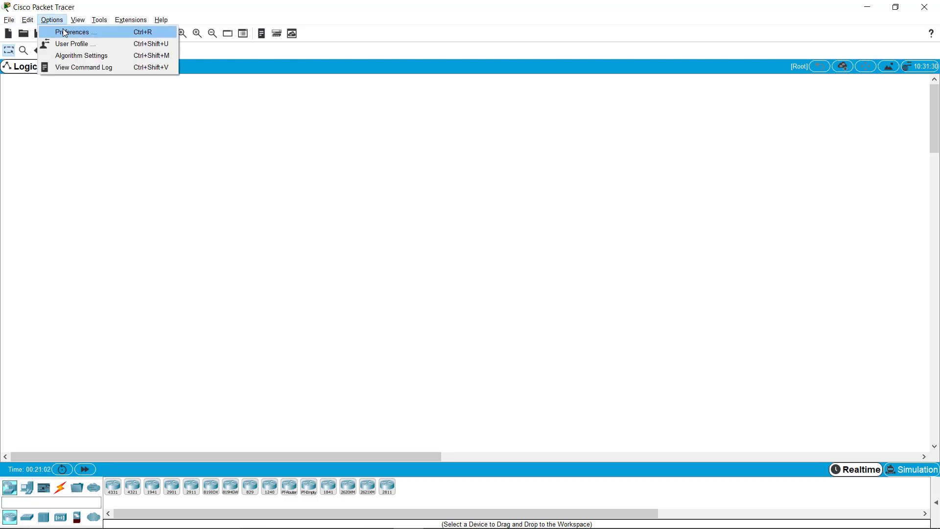
click(65, 33)
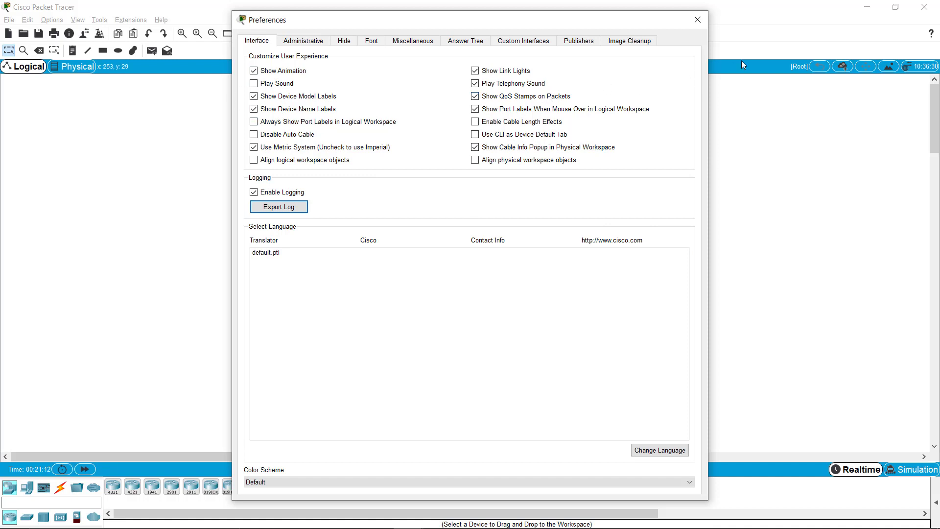
click(409, 43)
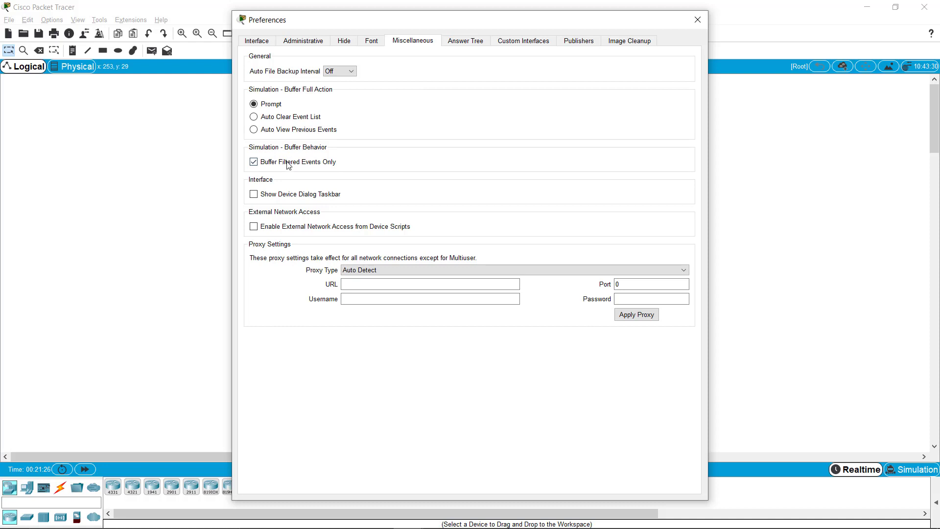
click(697, 19)
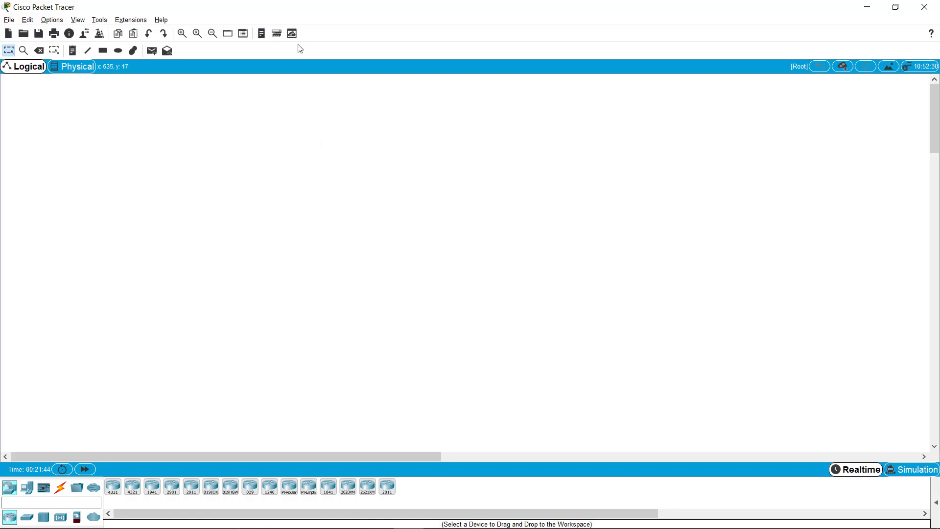
- View the IOS Command Log and close it
click(262, 34)
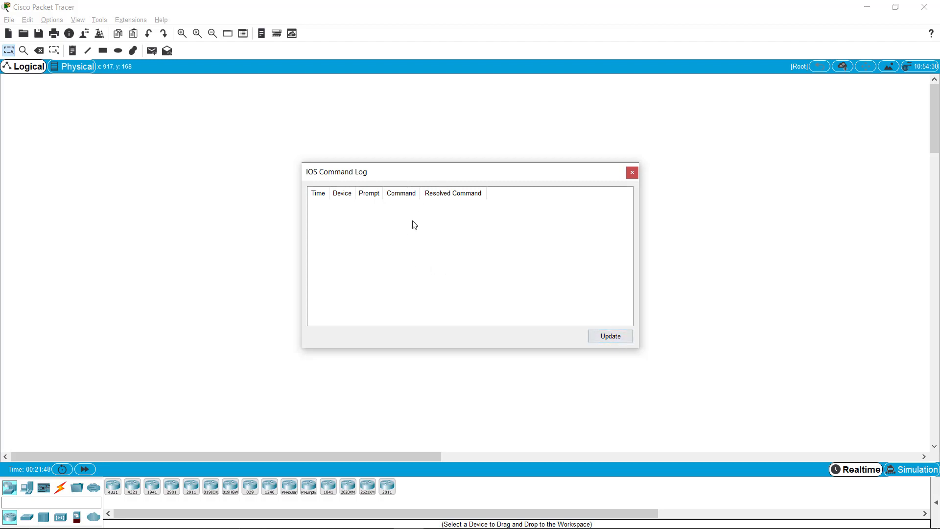
click(632, 172)
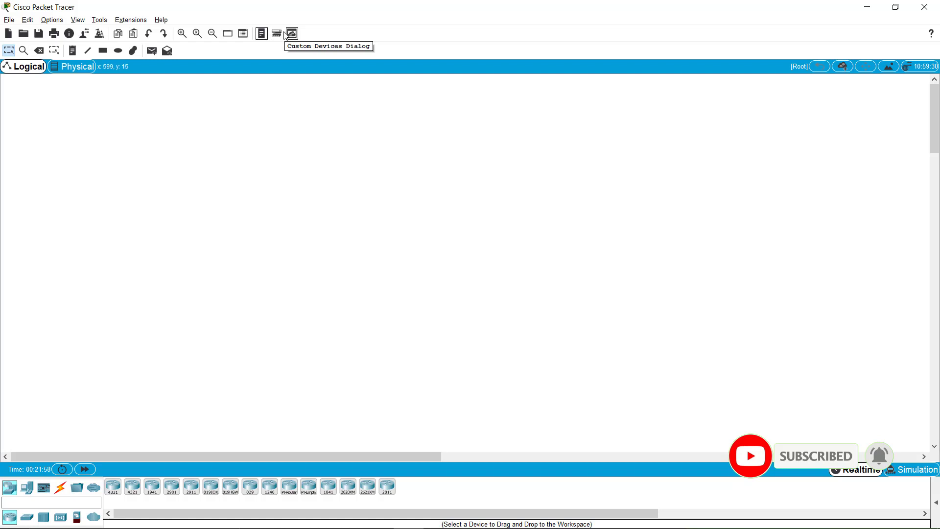
- Place a text note reading "practics" in the logical workspace and erase its text
click(73, 50)
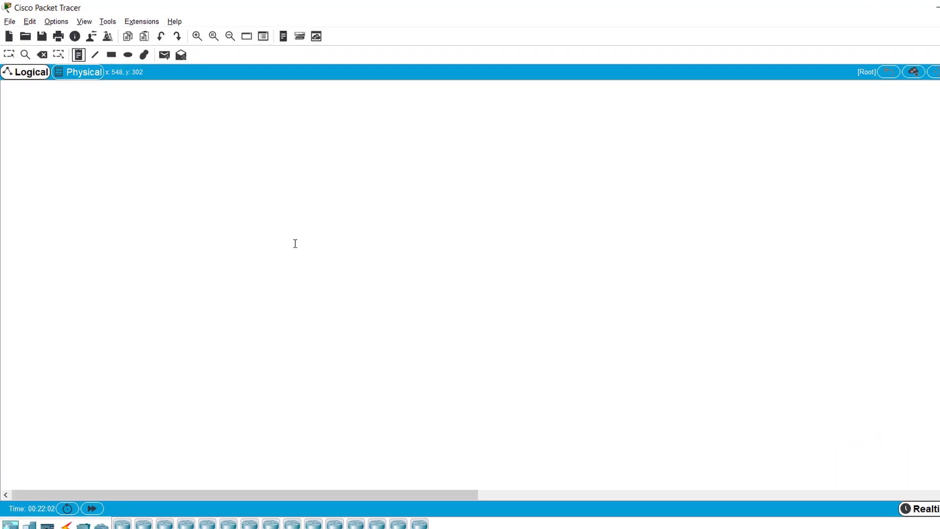
click(269, 221)
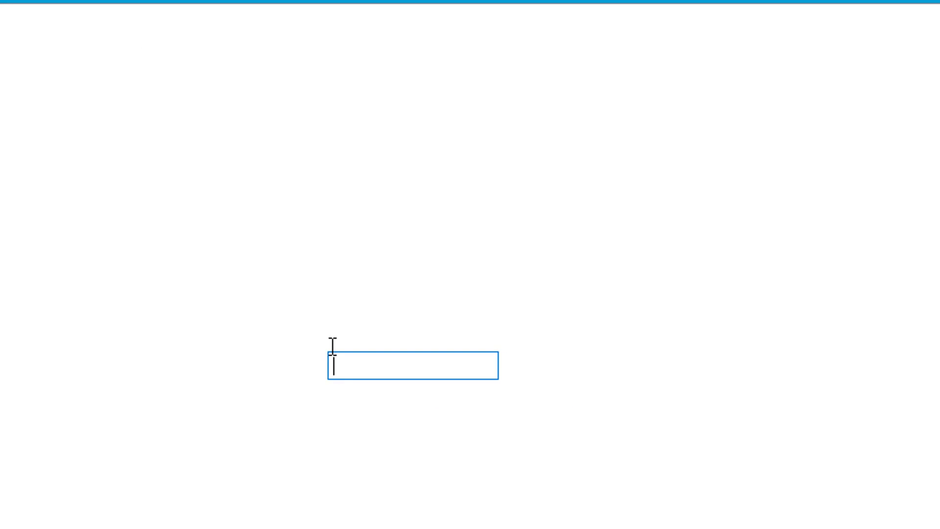
text(practics)
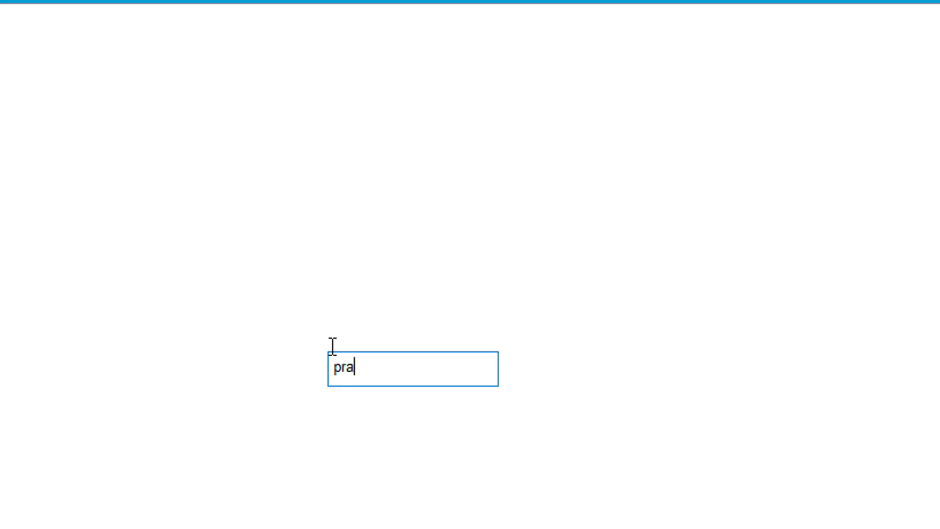
key(Return)
key(BackSpace)
key(BackSpace)
key(BackSpace)
key(ctrl+a)
key(BackSpace)
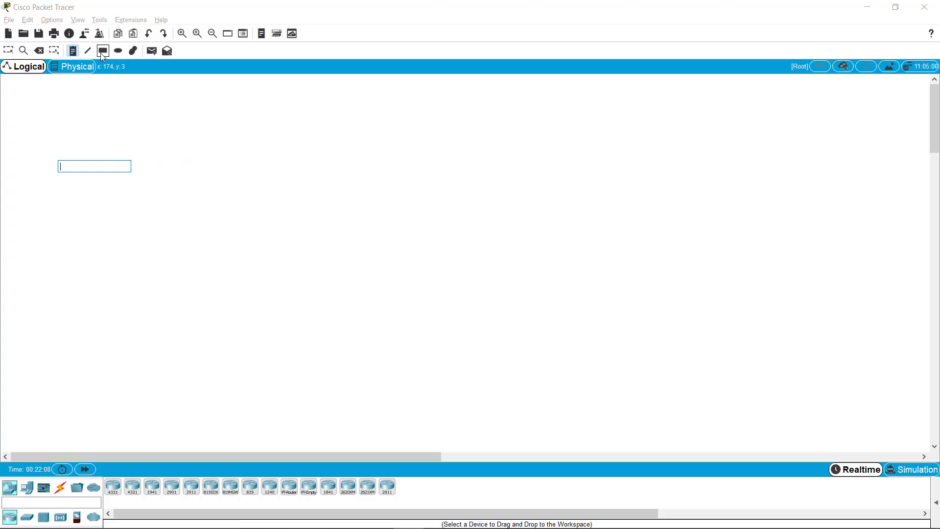
key(Escape)
- Draw an unfilled rectangle with a black outline in the logical workspace and delete it
drag(176, 155, 491, 320)
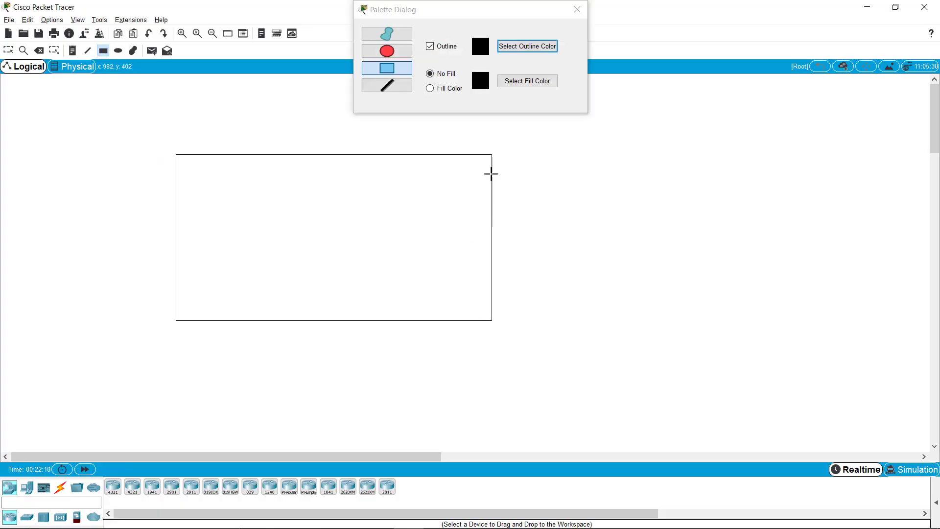
click(580, 11)
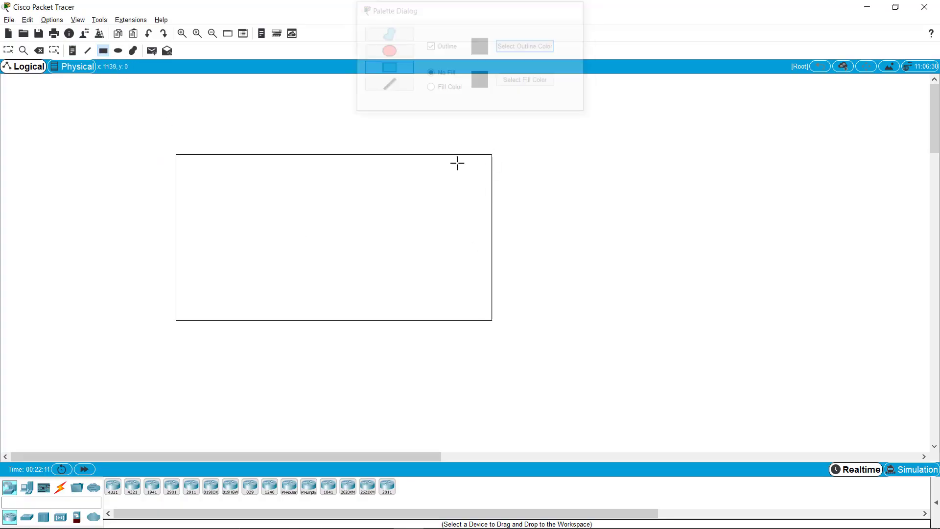
key(Delete)
click(409, 154)
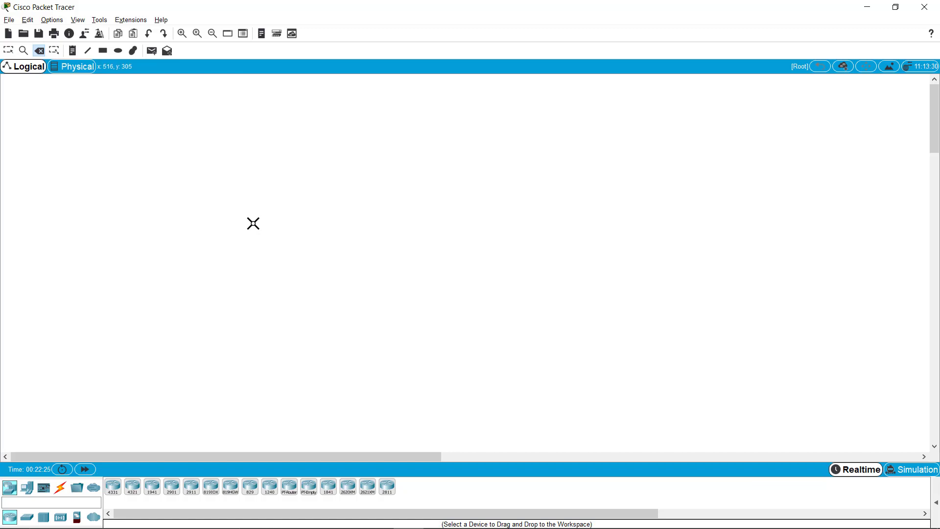
key(Escape)
- Switch to Simulation mode and close the simulation panel
click(899, 472)
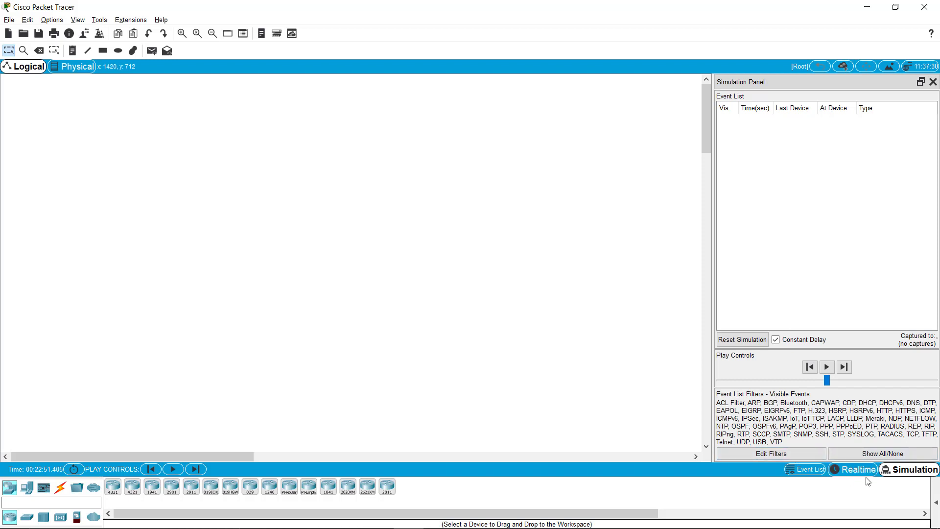
click(933, 81)
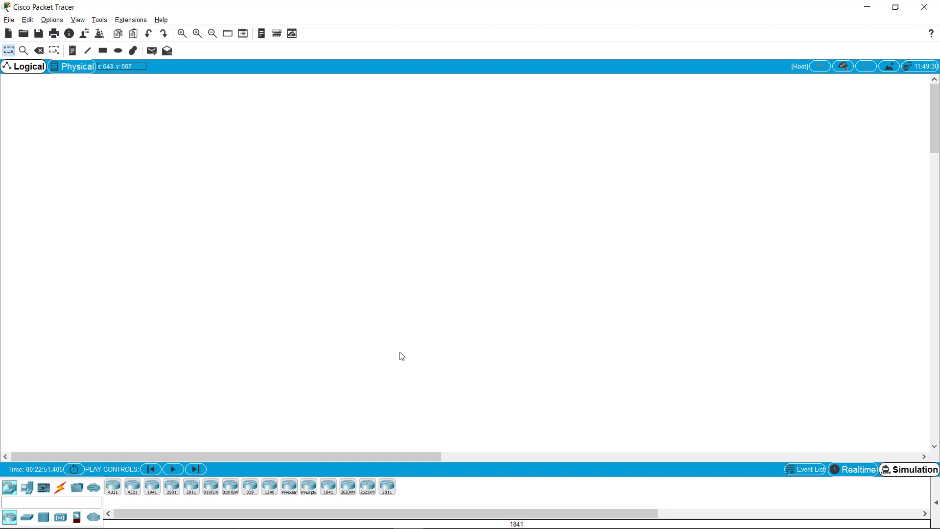
- Try to create a cluster without a selection and view the background image options for the logical workspace
click(842, 67)
click(508, 286)
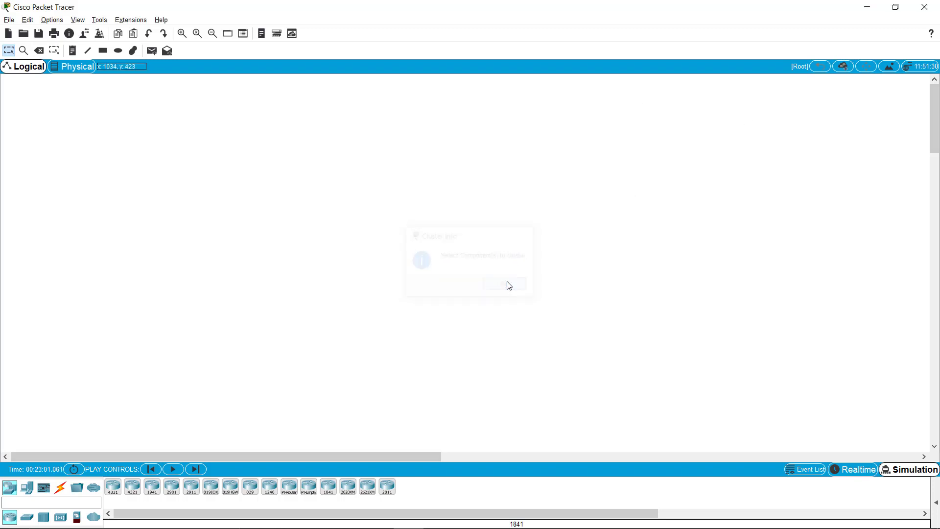
click(894, 69)
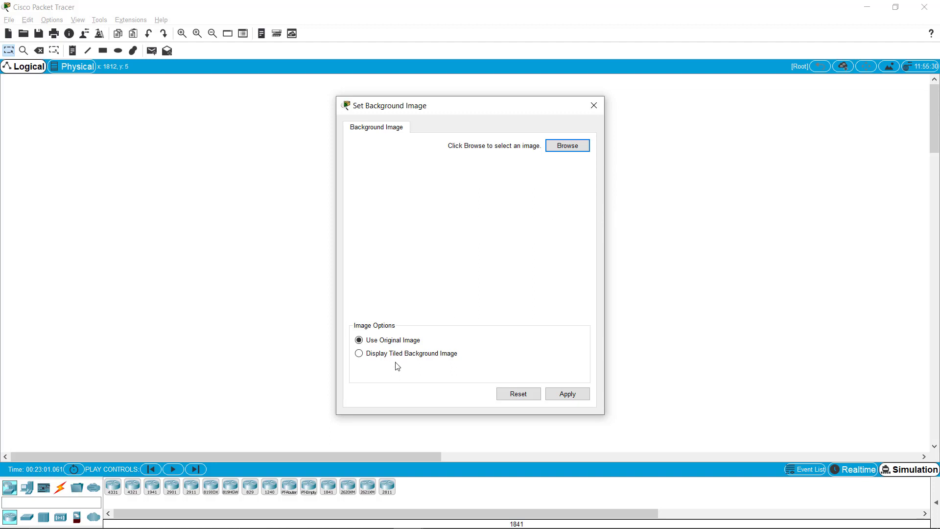
click(594, 107)
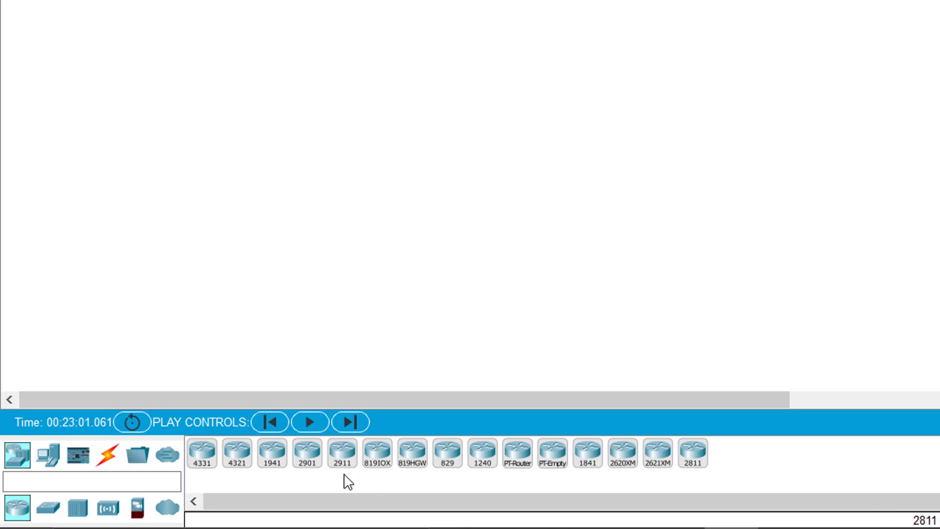
- Place a 4331 router in the logical workspace
click(203, 455)
click(204, 76)
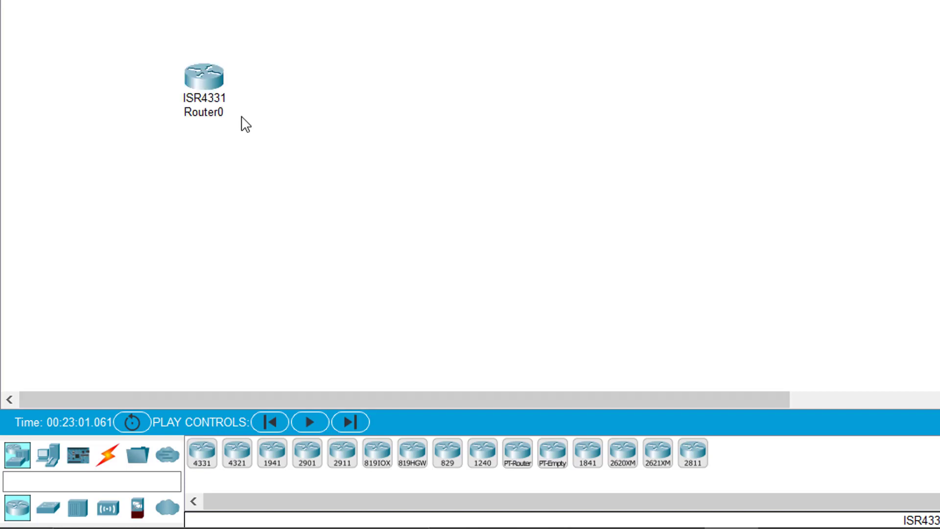
- View the 4331 router's port summary and place a 1941 router in the logical workspace
mouse_move(208, 75)
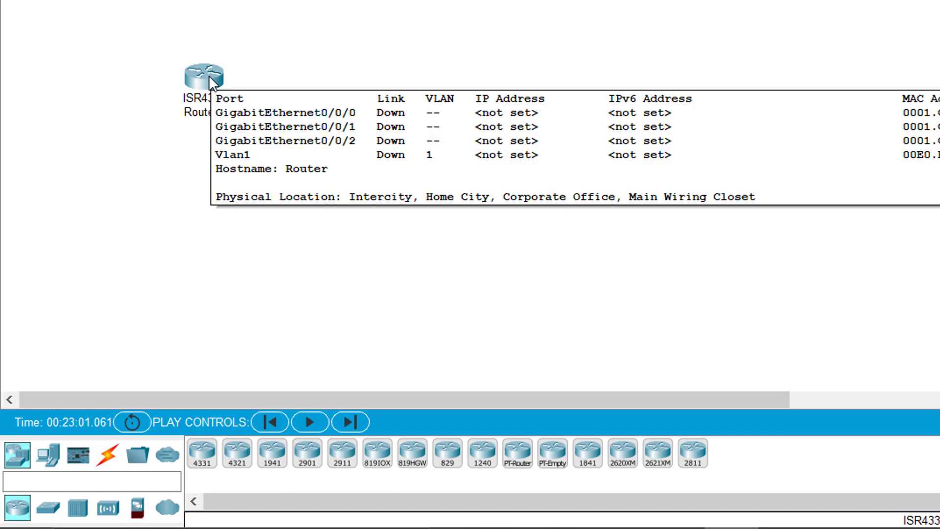
click(272, 462)
click(358, 139)
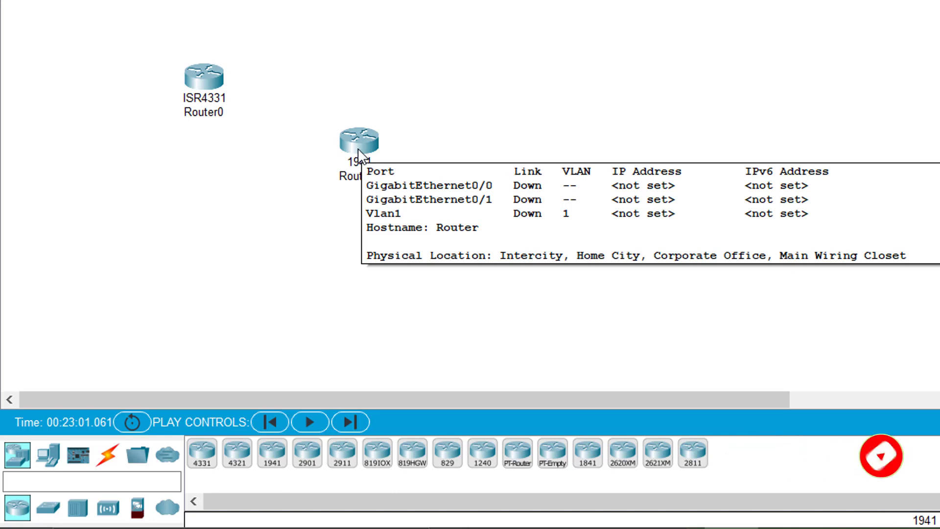
- Delete the 1941 and 4331 routers from the logical workspace
drag(432, 183, 345, 121)
key(Delete)
key(Return)
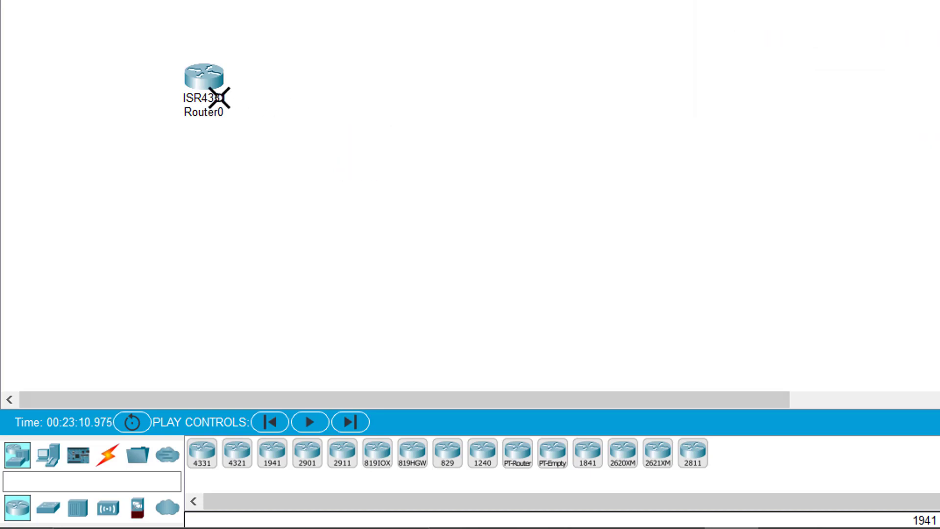
click(207, 83)
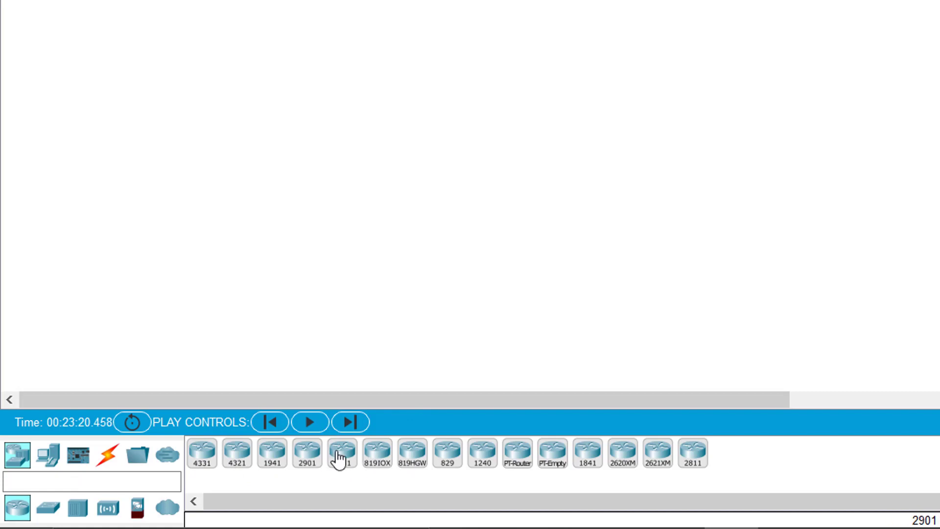
- Place a PT-Switch and a laptop in the logical workspace
click(47, 509)
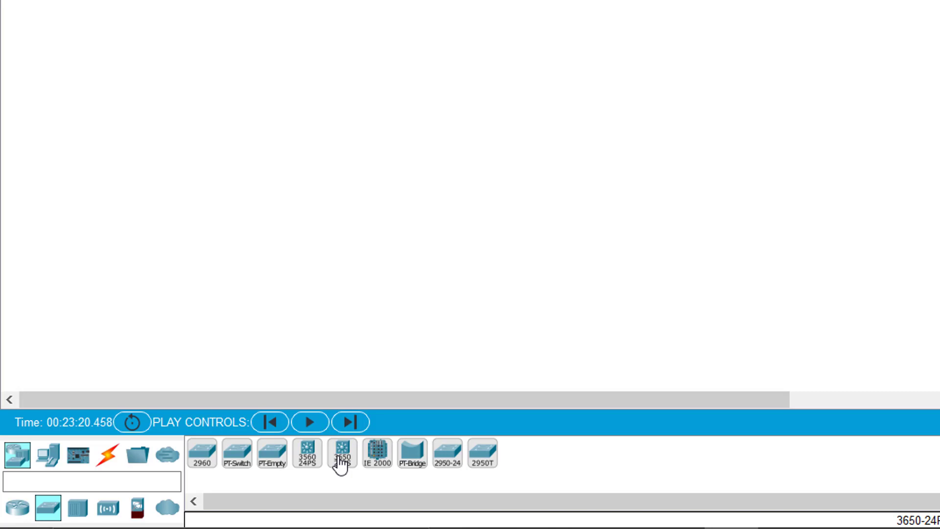
click(238, 457)
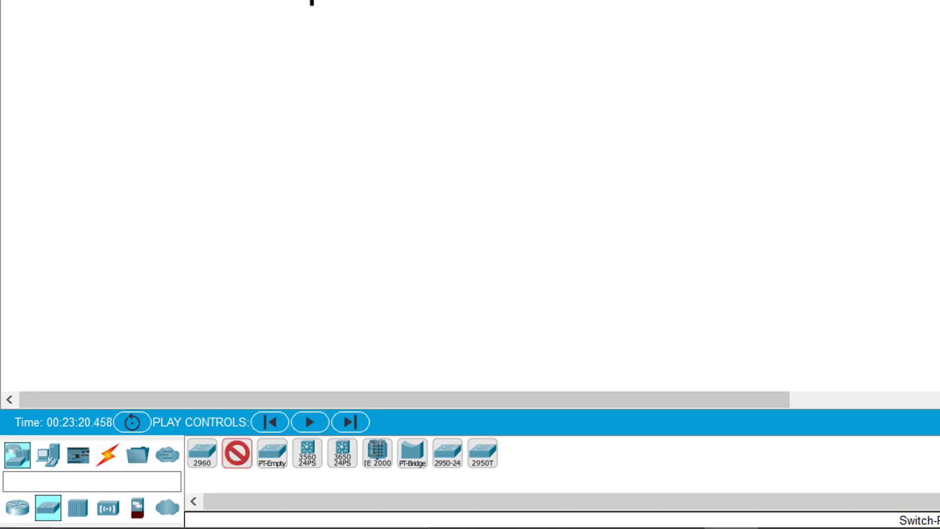
click(311, 1)
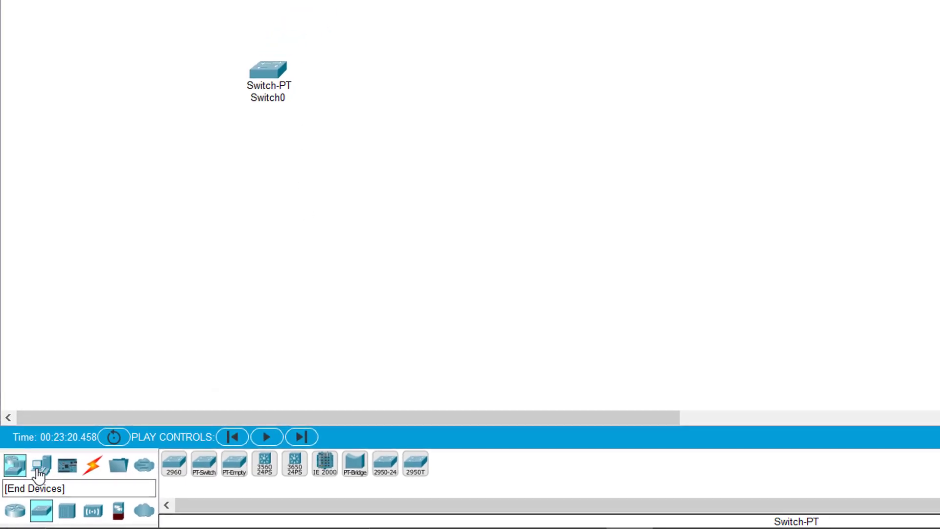
click(47, 456)
click(196, 473)
click(403, 130)
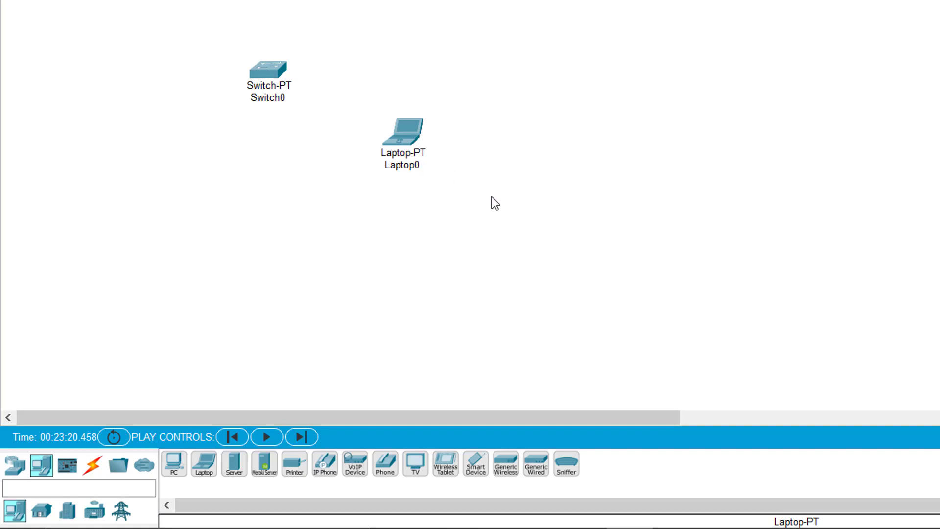
- Select the switch and the laptop together and delete both
drag(496, 193, 222, 72)
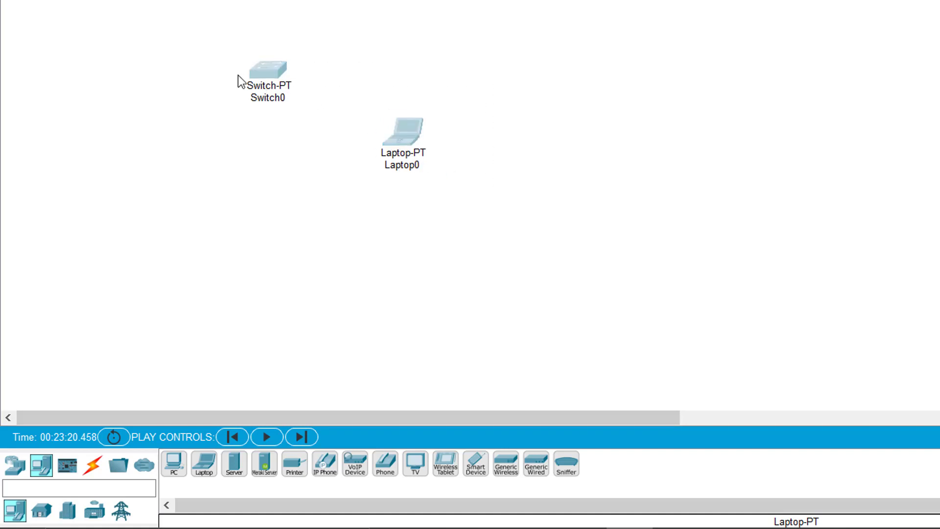
key(Delete)
key(Return)
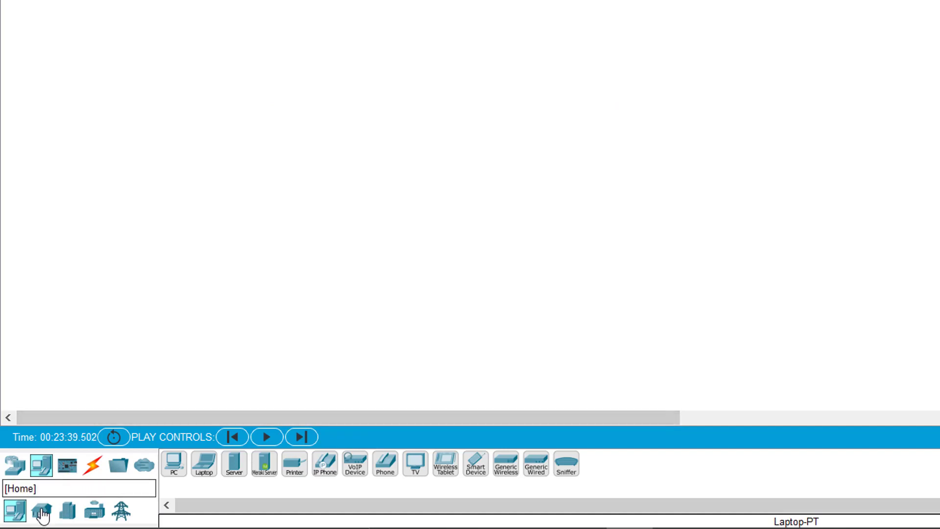
- Examine the available switches, hubs, wireless devices, firewalls, and cloud and modem devices among the network devices
click(14, 464)
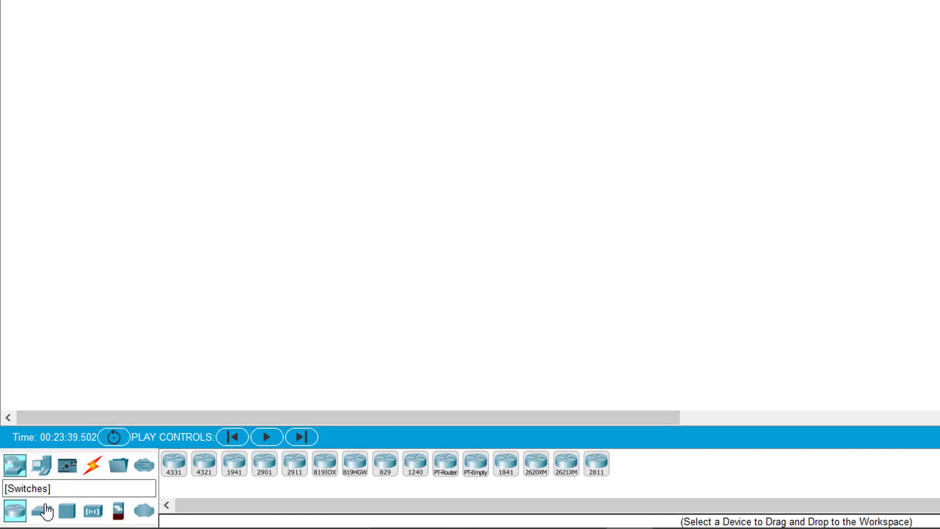
click(42, 510)
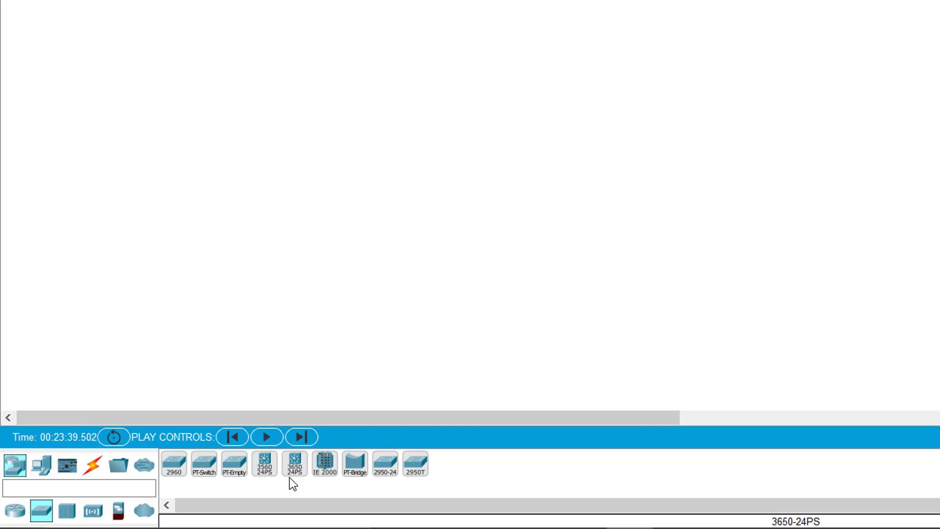
click(292, 477)
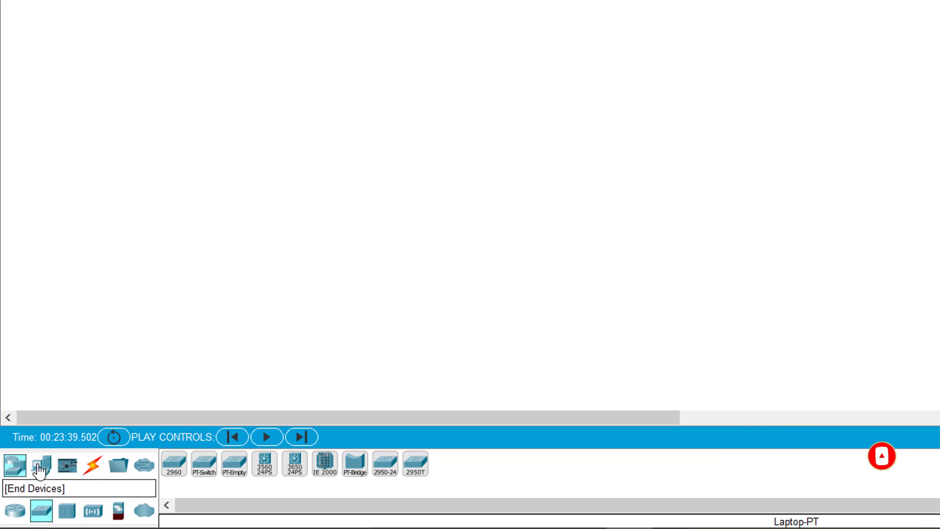
click(68, 512)
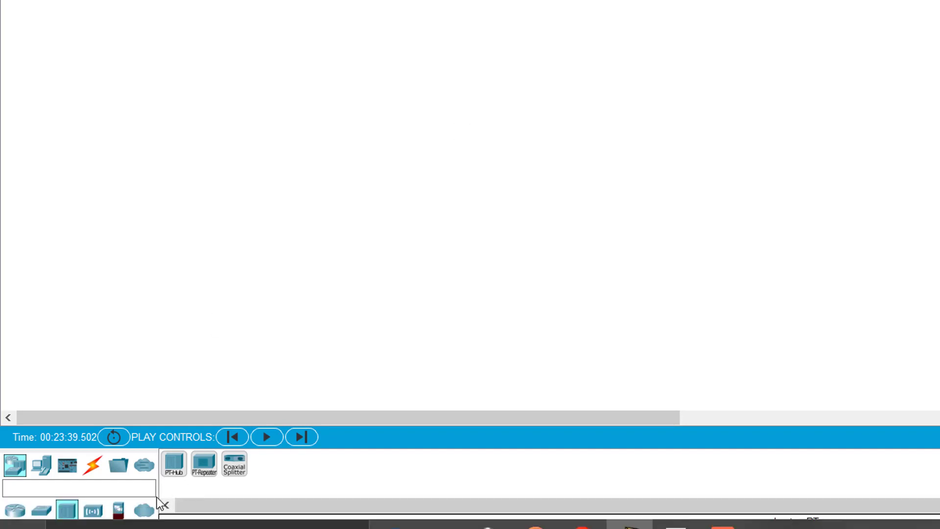
click(94, 514)
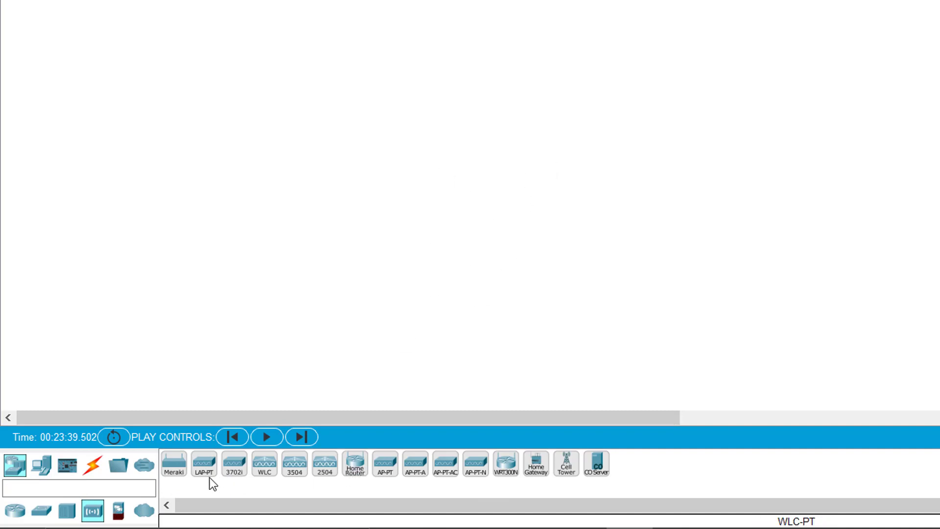
click(117, 512)
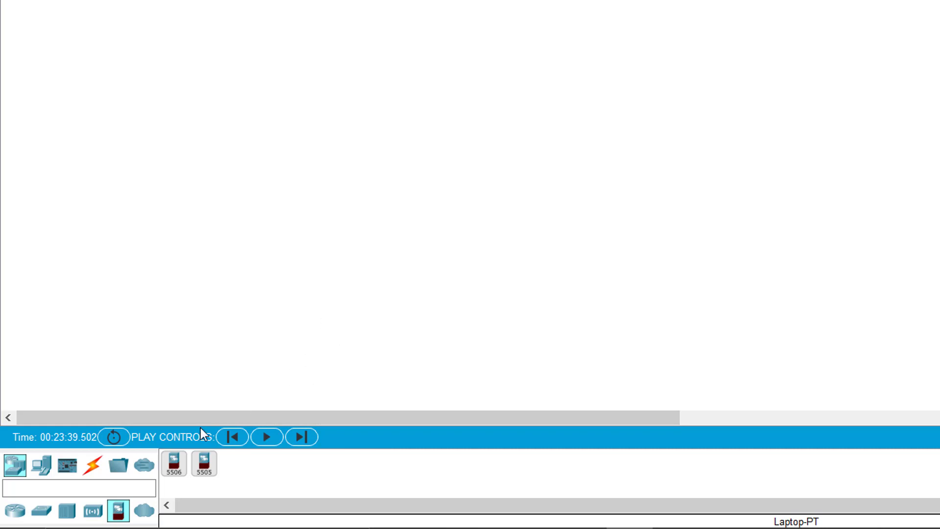
click(144, 512)
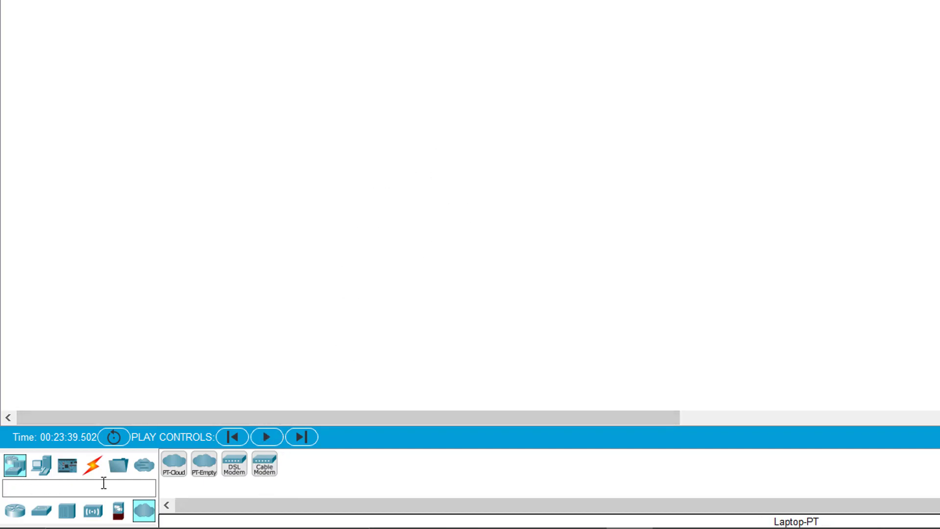
- Examine the available end devices, component boards, actuators and sensors, and the connection cable types
click(42, 466)
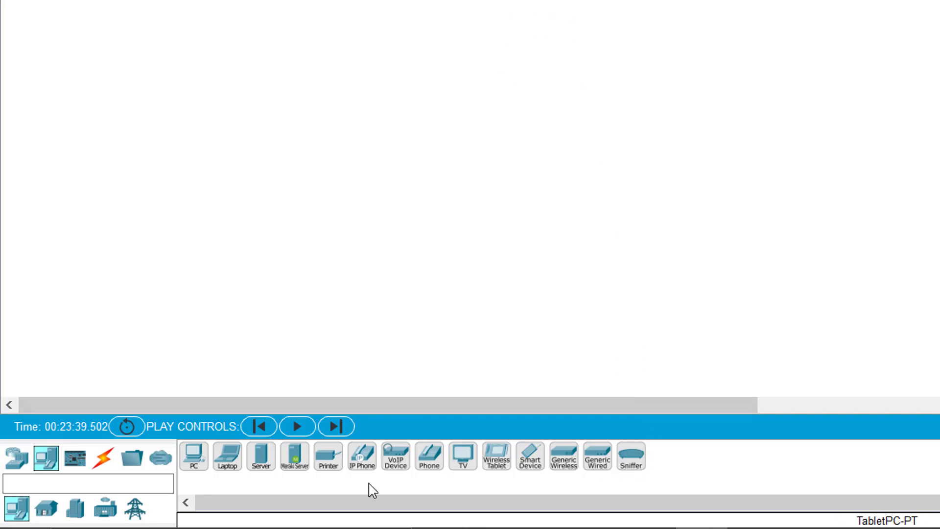
click(73, 460)
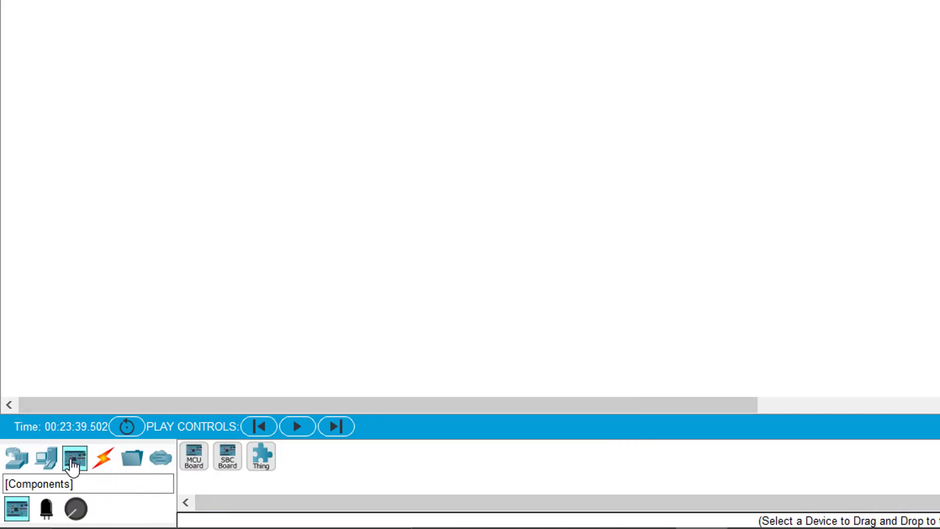
click(47, 510)
click(71, 511)
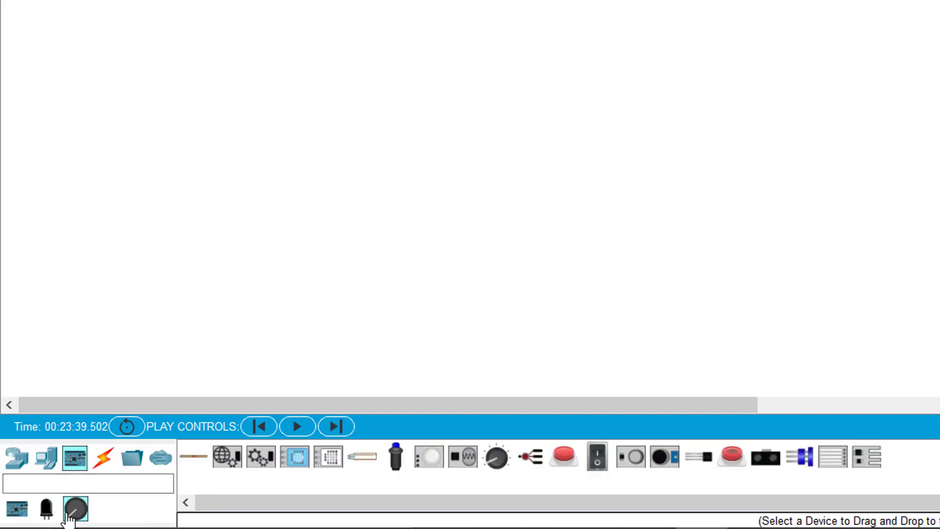
click(46, 509)
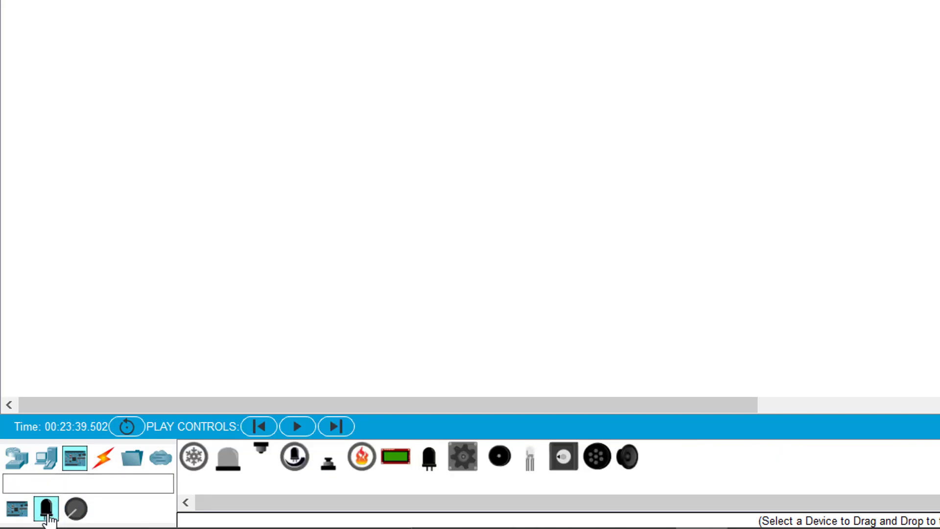
click(77, 516)
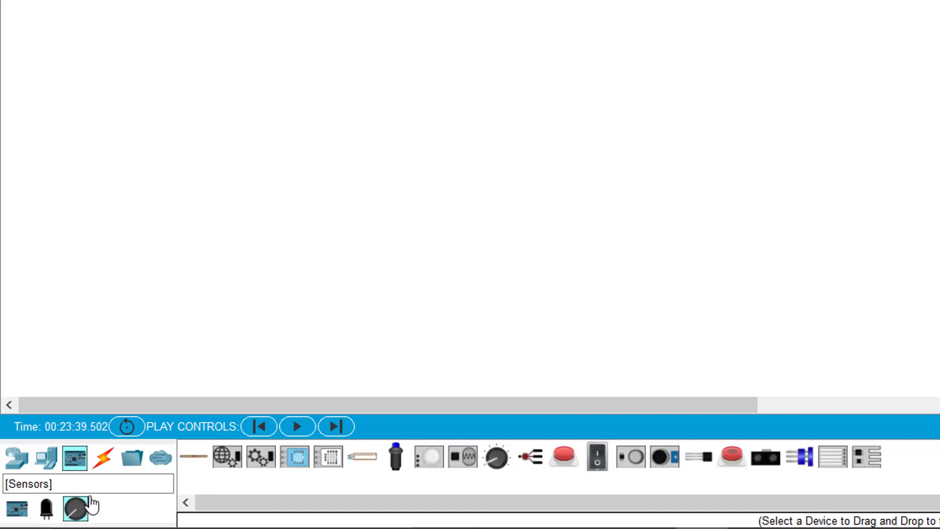
click(108, 465)
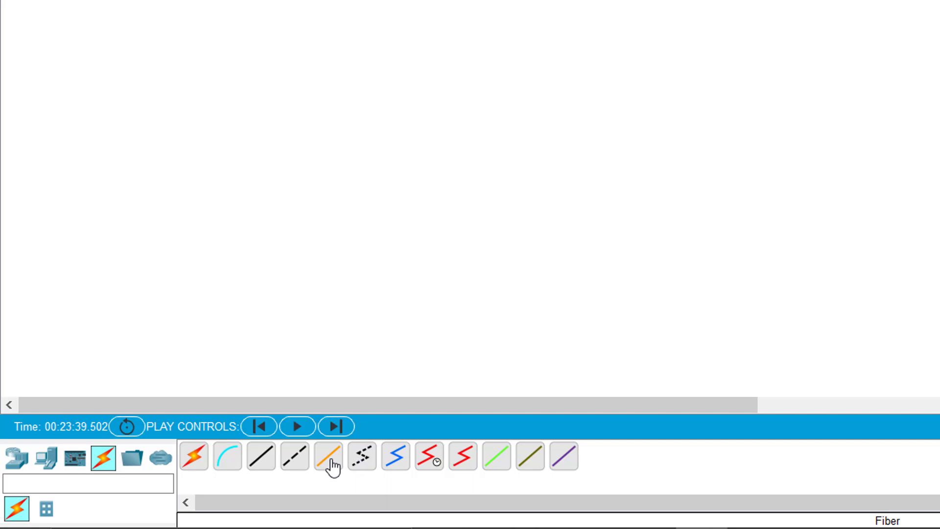
- Switch to Google Meet to check the meeting chat and return to Cisco Packet Tracer
key(alt+Tab)
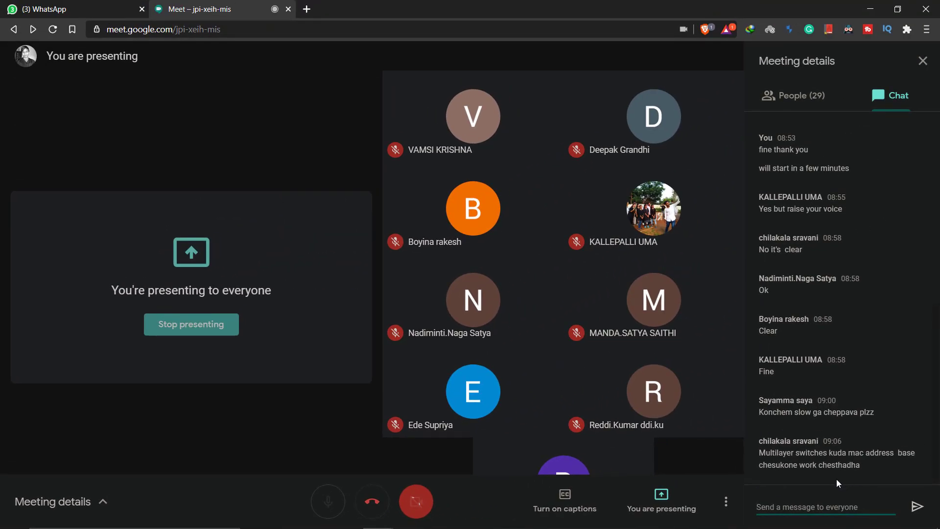
key(alt+Tab)
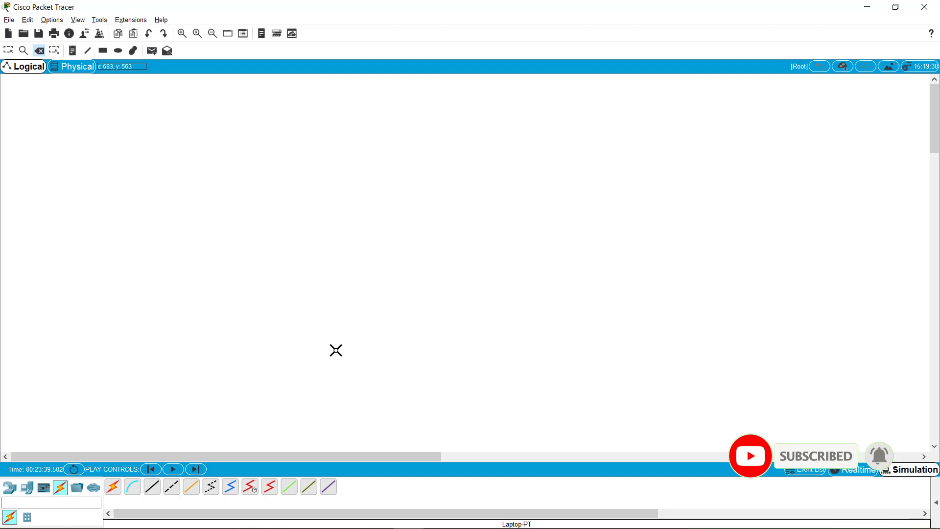
- Leave the Delete tool, view the folder of custom 1841, 2620XM, 2811 and PC devices, and return to the router models
key(Escape)
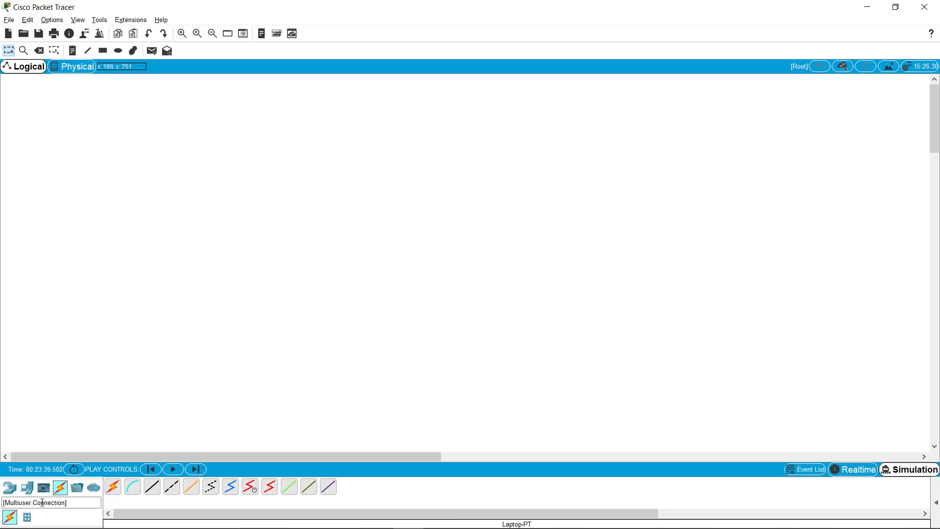
click(79, 489)
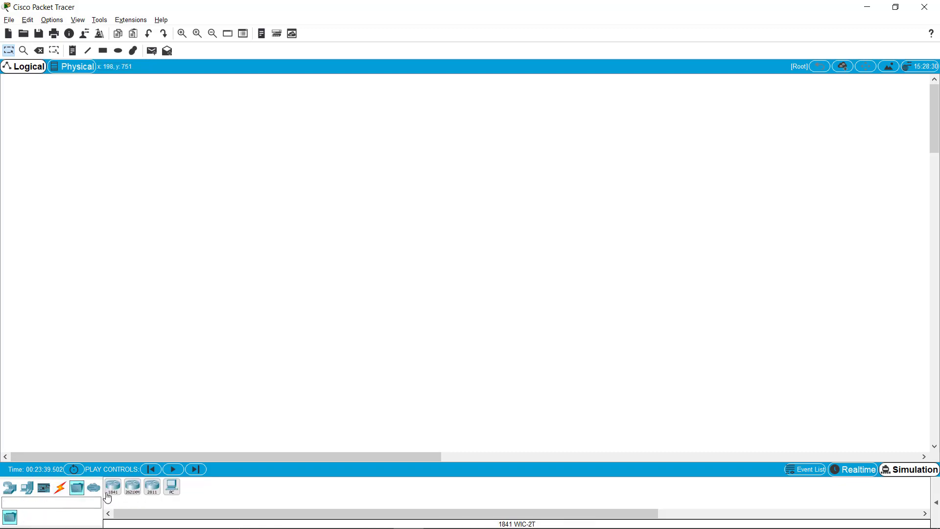
click(9, 488)
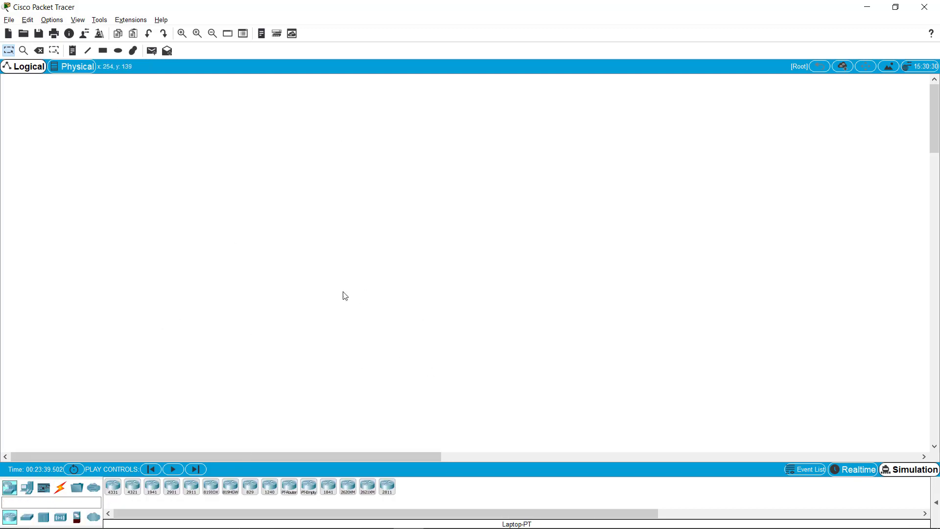